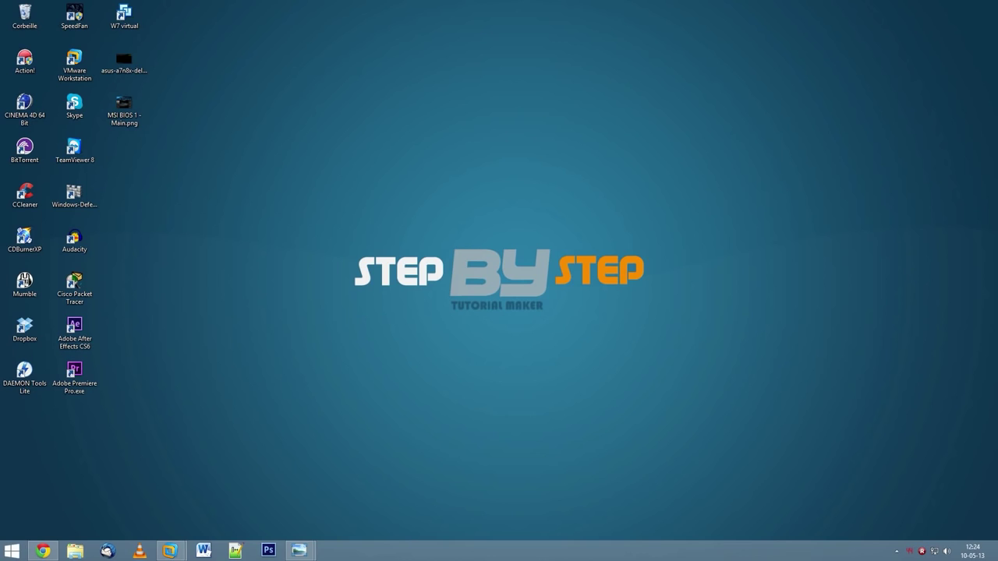
Switch to the running Windows 7 (2) virtual machine and look through the BIOS Main, Advanced and Security pages
{"action": "mouse_move", "coordinate": [172, 550]}
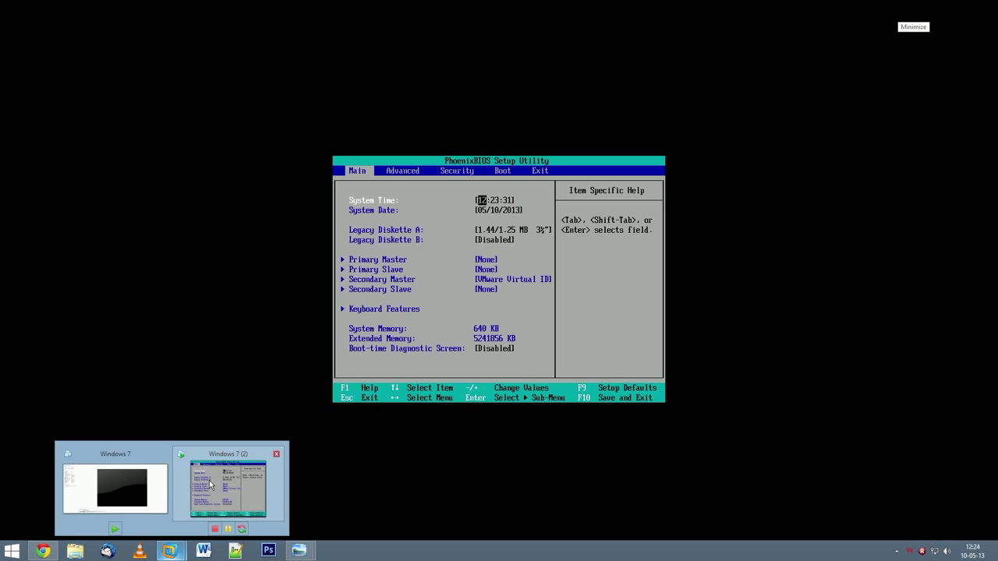
{"action": "left_click", "coordinate": [209, 485]}
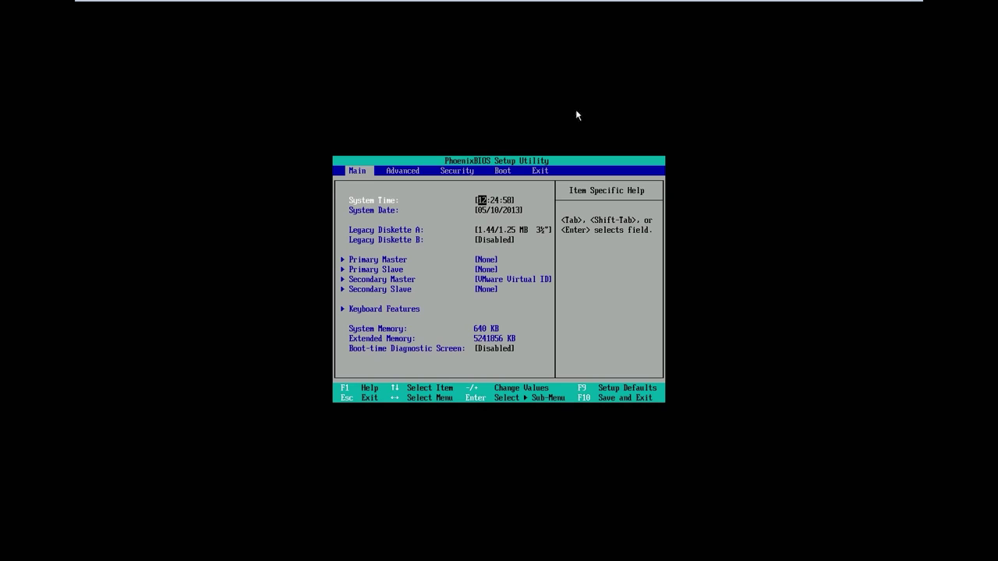
{"action": "left_click", "coordinate": [466, 173]}
{"action": "key", "text": "Right"}
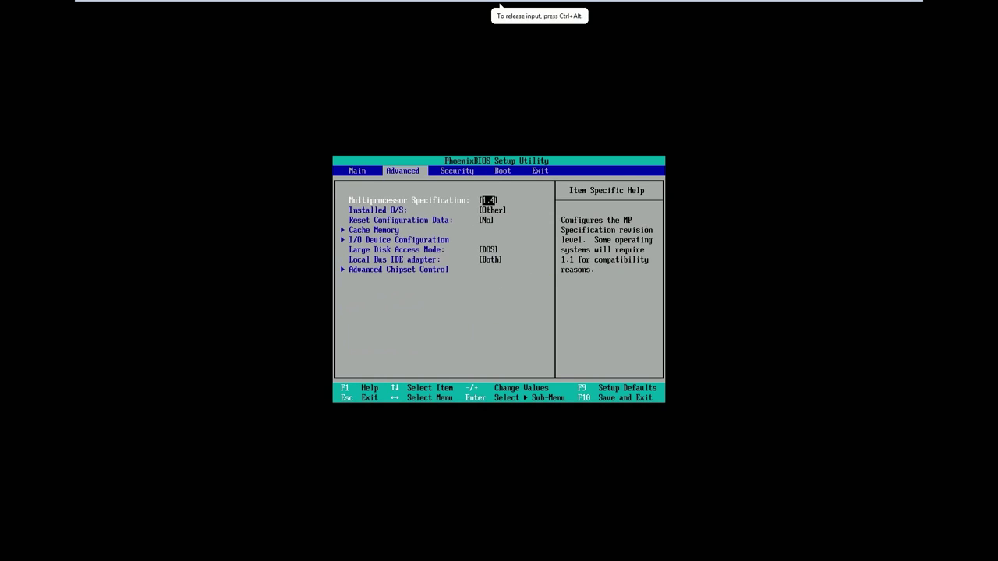
{"action": "key", "text": "Left"}
{"action": "key", "text": "Right"}
{"action": "key", "text": "Right"}
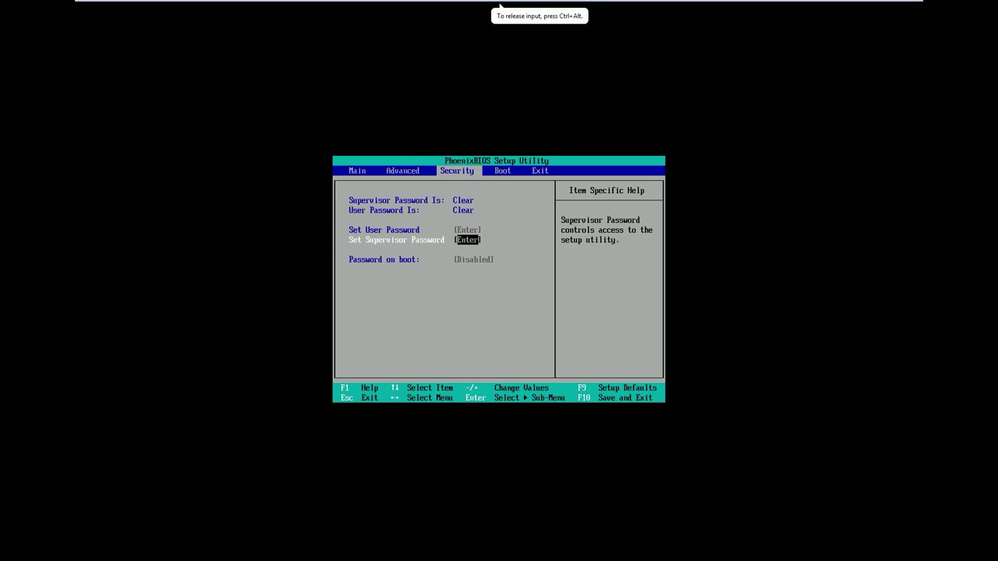
{"action": "key", "text": "Left"}
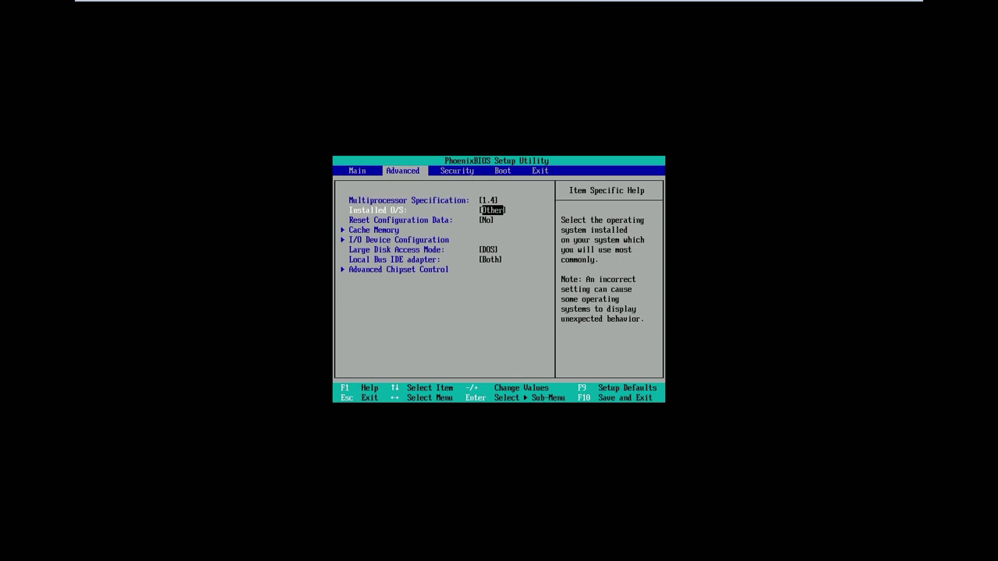
{"action": "key", "text": "Up"}
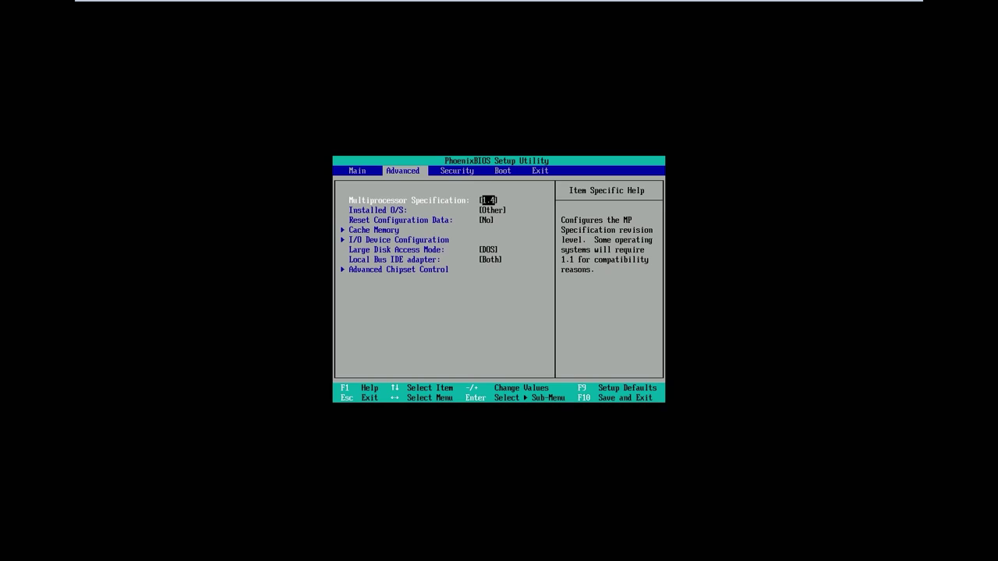
{"action": "key", "text": "Left"}
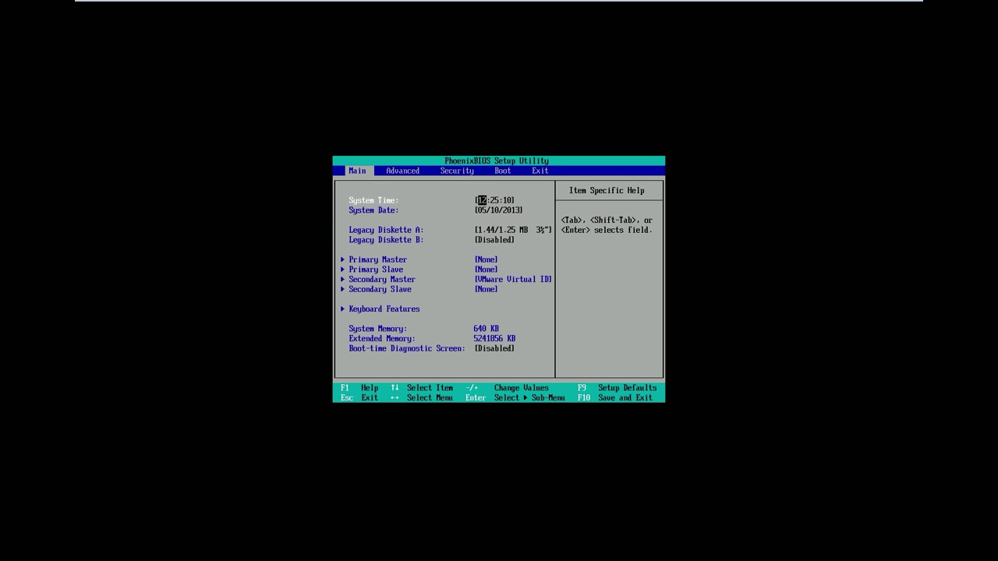
Go to the BIOS Boot settings and look through the list of boot devices
{"action": "key", "text": "Right"}
{"action": "key", "text": "Right"}
{"action": "key", "text": "Right"}
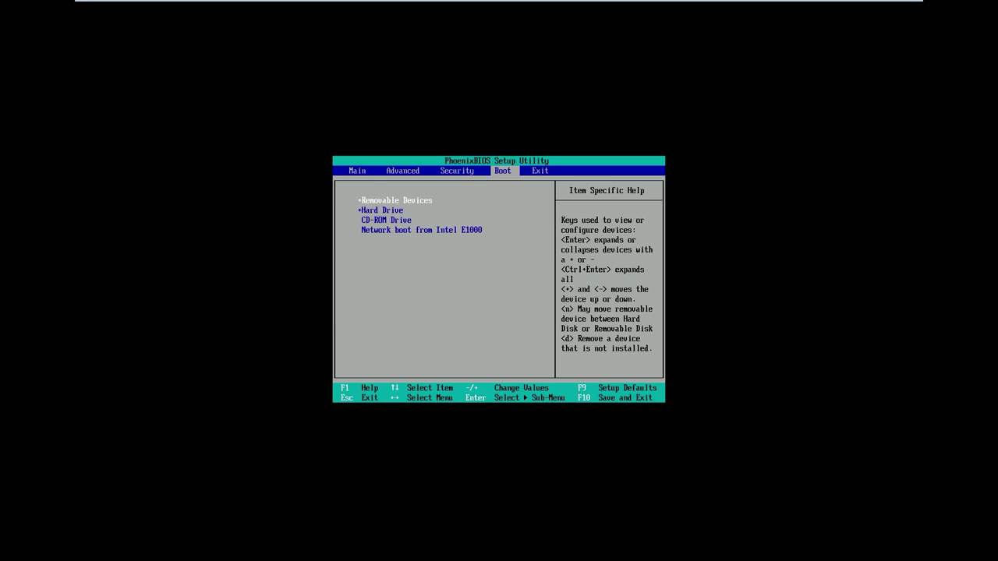
{"action": "key", "text": "Down"}
{"action": "key", "text": "Down"}
{"action": "key", "text": "Down"}
{"action": "key", "text": "Up"}
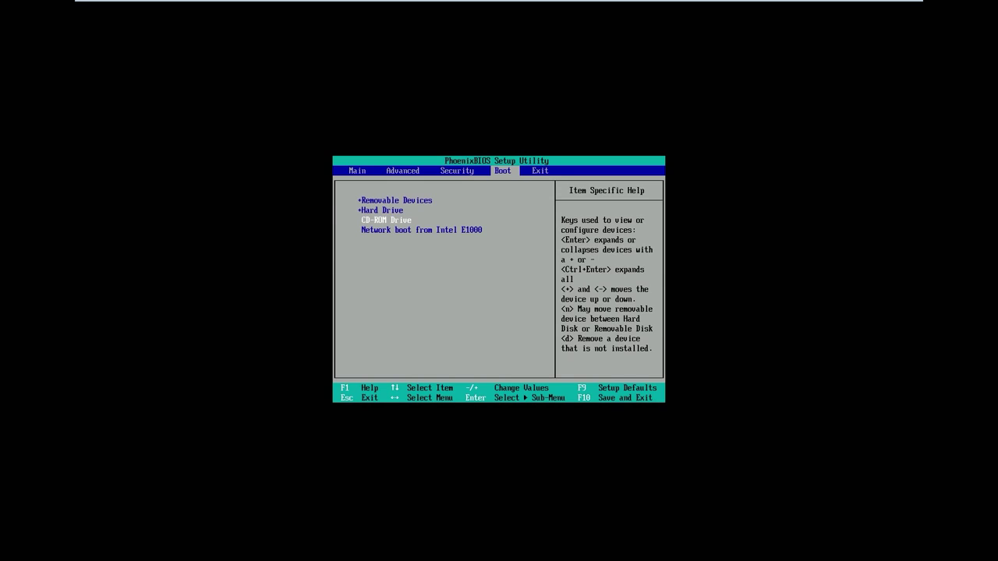
{"action": "key", "text": "Up"}
{"action": "key", "text": "Down"}
{"action": "key", "text": "Down"}
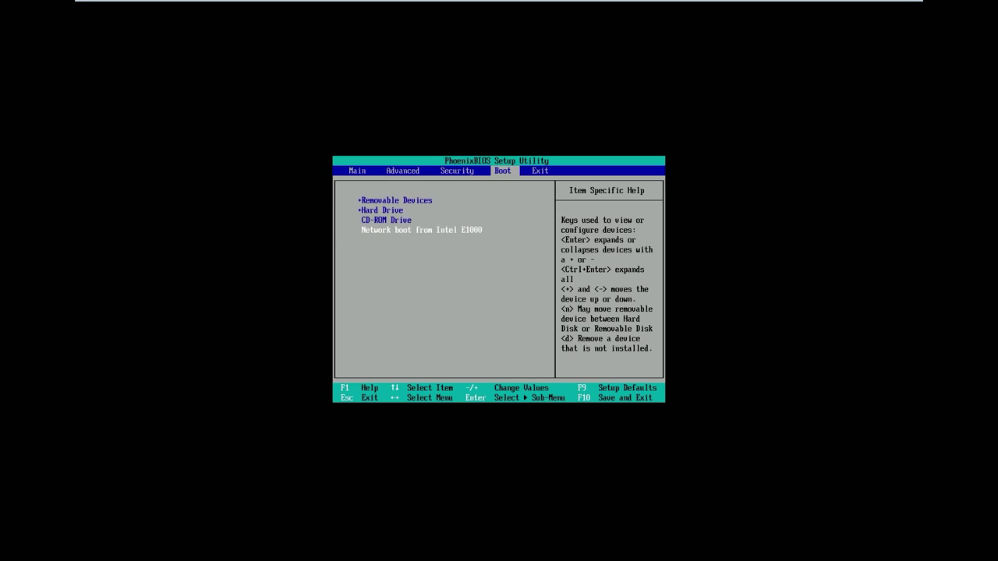
{"action": "key", "text": "Up"}
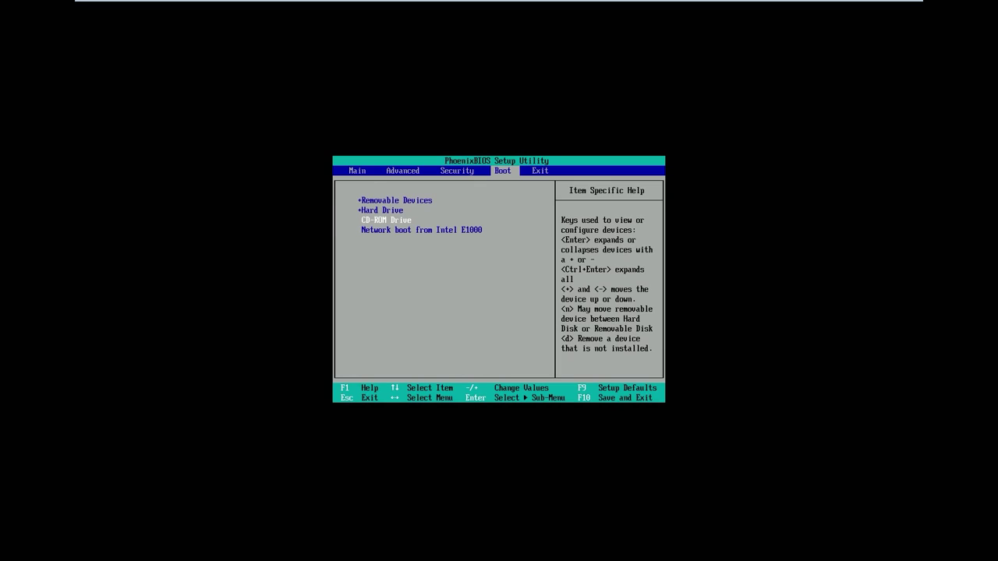
Move CD-ROM Drive to first place in the boot order
{"action": "key", "text": "Up"}
{"action": "key", "text": "Down"}
{"action": "key", "text": "plus"}
{"action": "key", "text": "plus"}
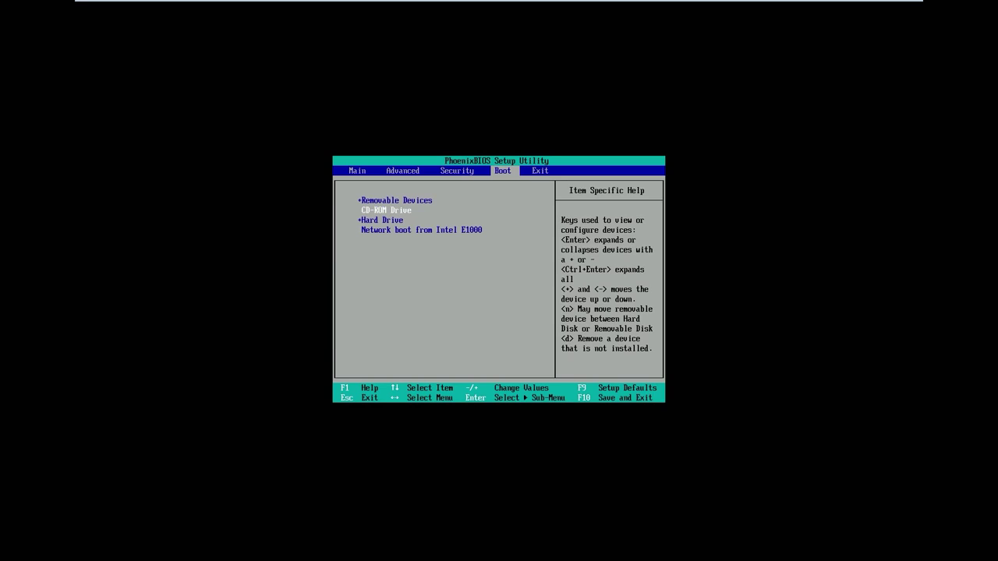
{"action": "key", "text": "Down"}
{"action": "key", "text": "Up"}
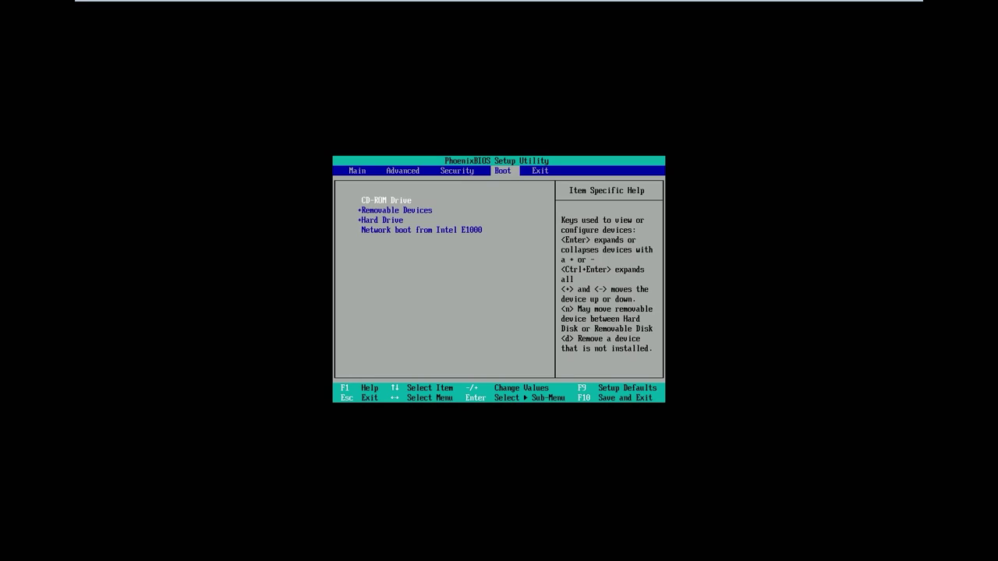
Exit the BIOS setup saving the configuration changes
{"action": "key", "text": "Right"}
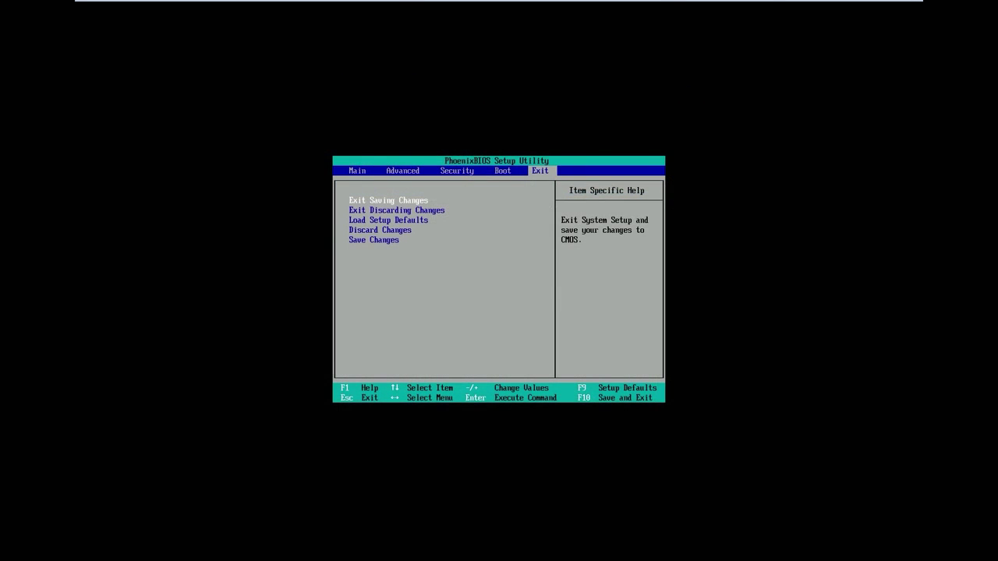
{"action": "key", "text": "Return"}
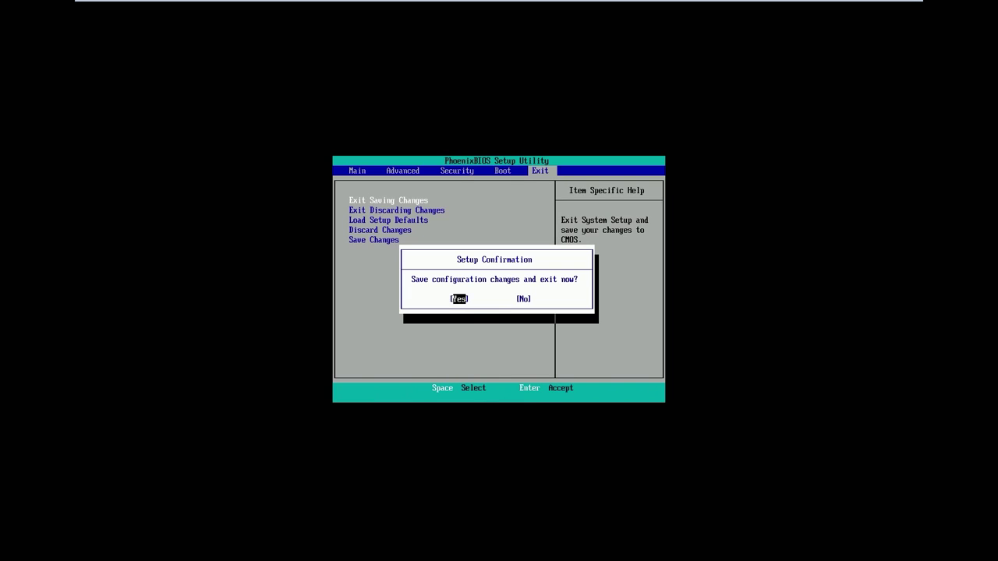
{"action": "key", "text": "Return"}
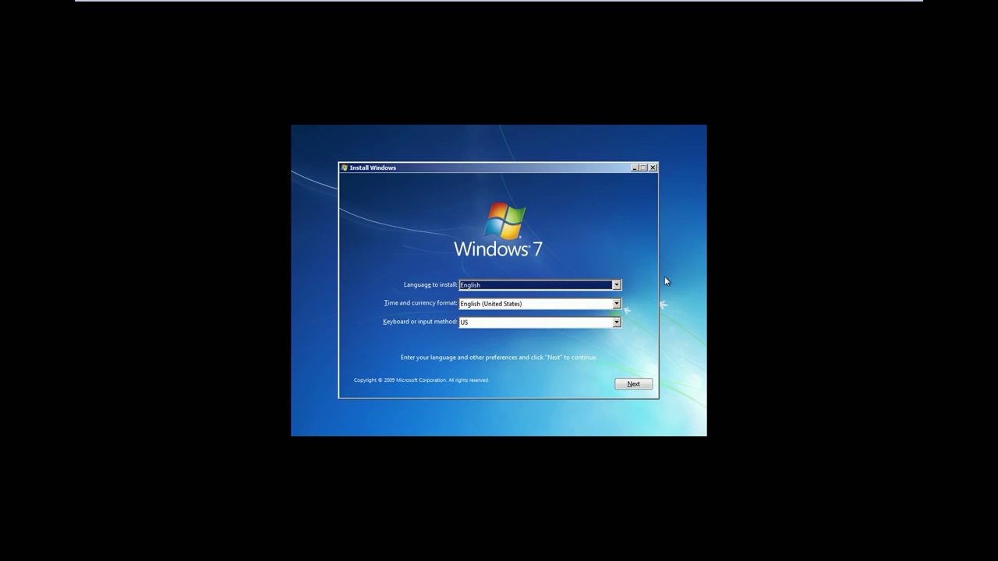
Look through the available installation languages and time and currency formats in the Windows 7 installer
{"action": "left_click", "coordinate": [558, 286]}
{"action": "left_click", "coordinate": [515, 309]}
{"action": "left_click", "coordinate": [505, 303]}
{"action": "scroll", "coordinate": [522, 377], "scroll_direction": "down", "scroll_amount": 1}
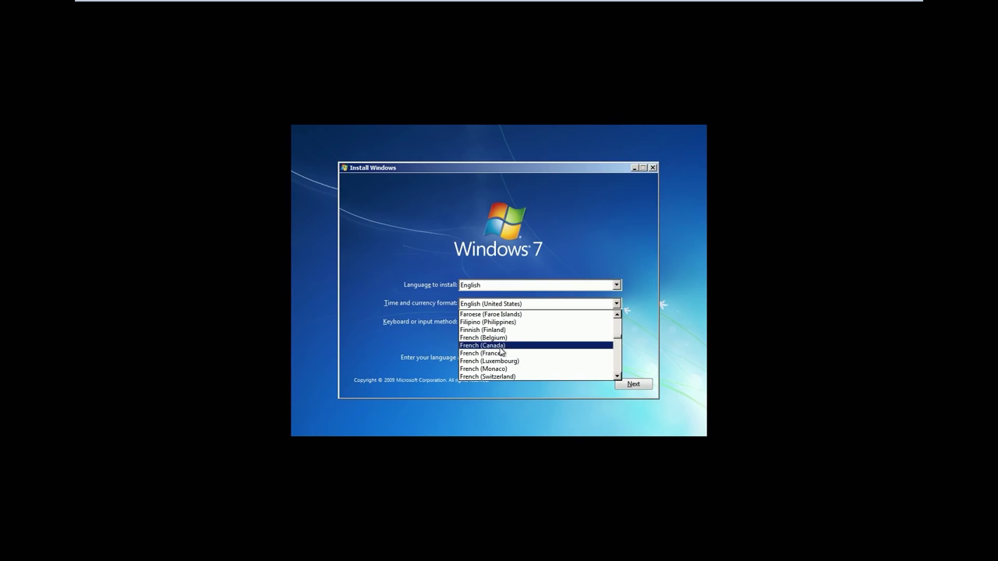
{"action": "left_click", "coordinate": [668, 237]}
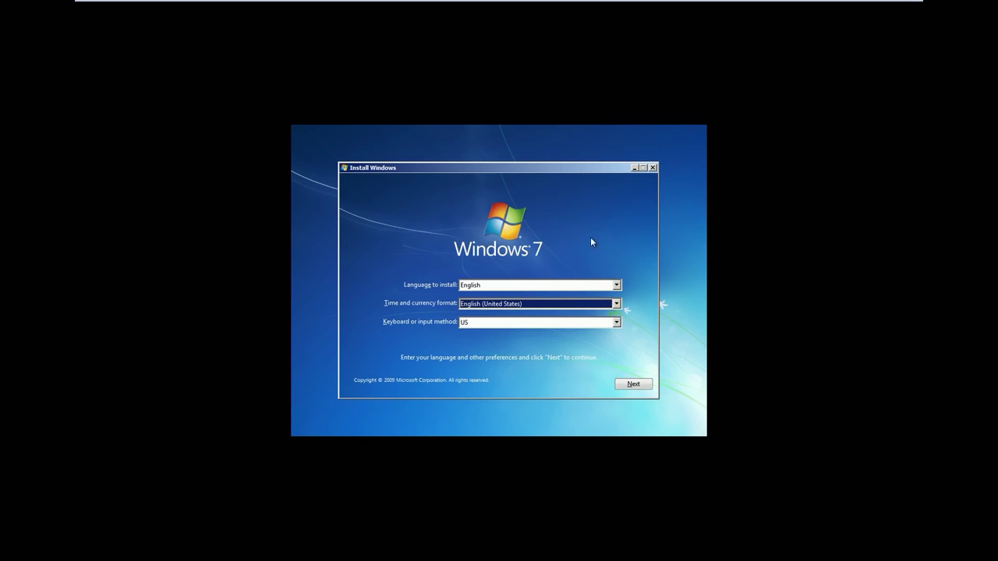
Set the keyboard or input method to French and continue to the next installer page
{"action": "left_click", "coordinate": [515, 326]}
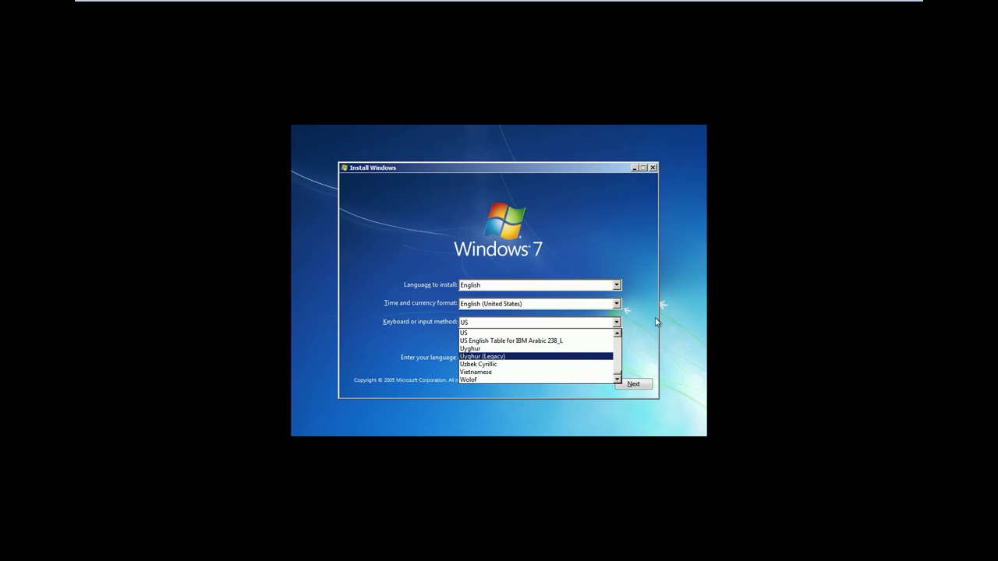
{"action": "scroll", "coordinate": [549, 366], "scroll_direction": "up", "scroll_amount": 1}
{"action": "scroll", "coordinate": [555, 366], "scroll_direction": "up", "scroll_amount": 20}
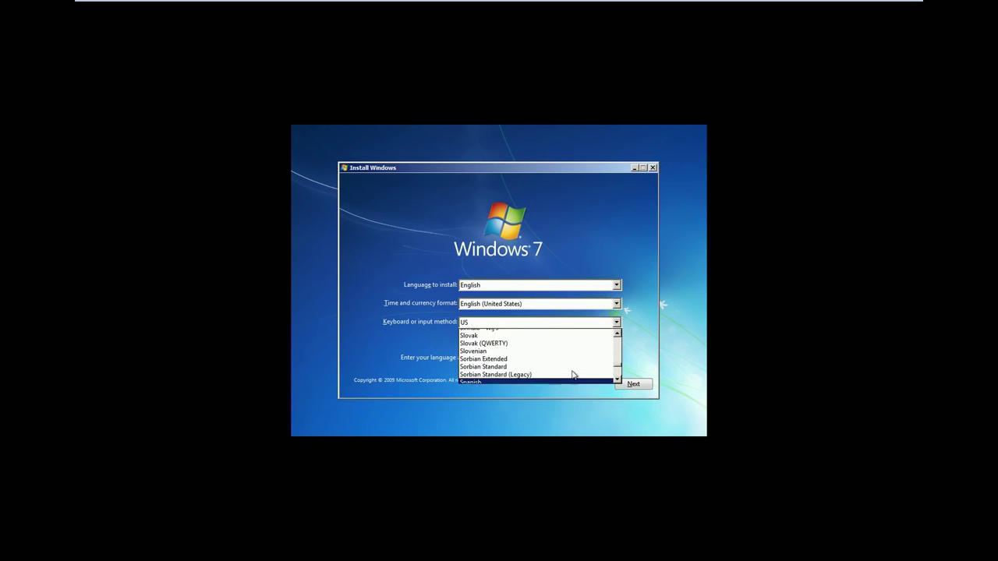
{"action": "scroll", "coordinate": [558, 357], "scroll_direction": "up", "scroll_amount": 9}
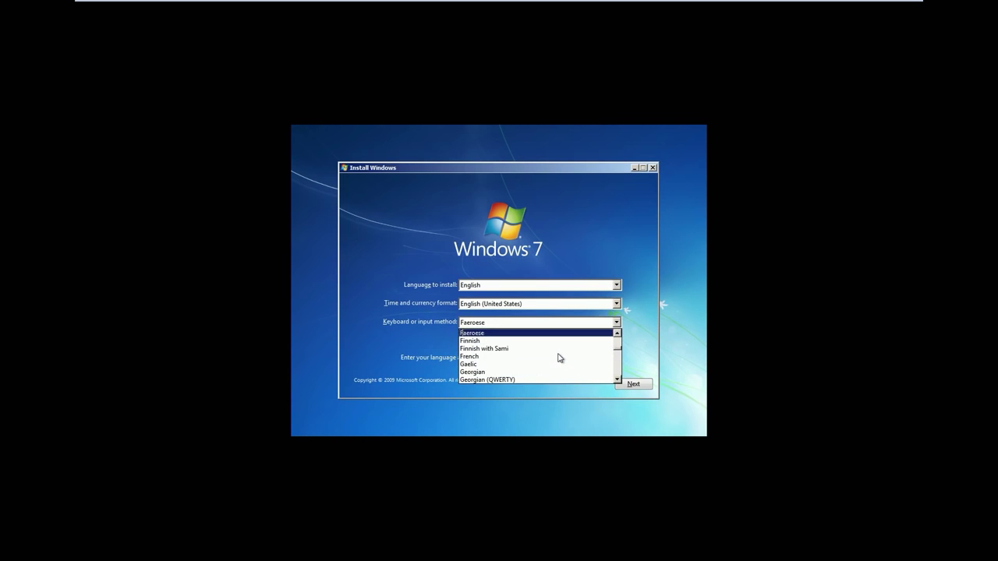
{"action": "scroll", "coordinate": [558, 358], "scroll_direction": "down", "scroll_amount": 5}
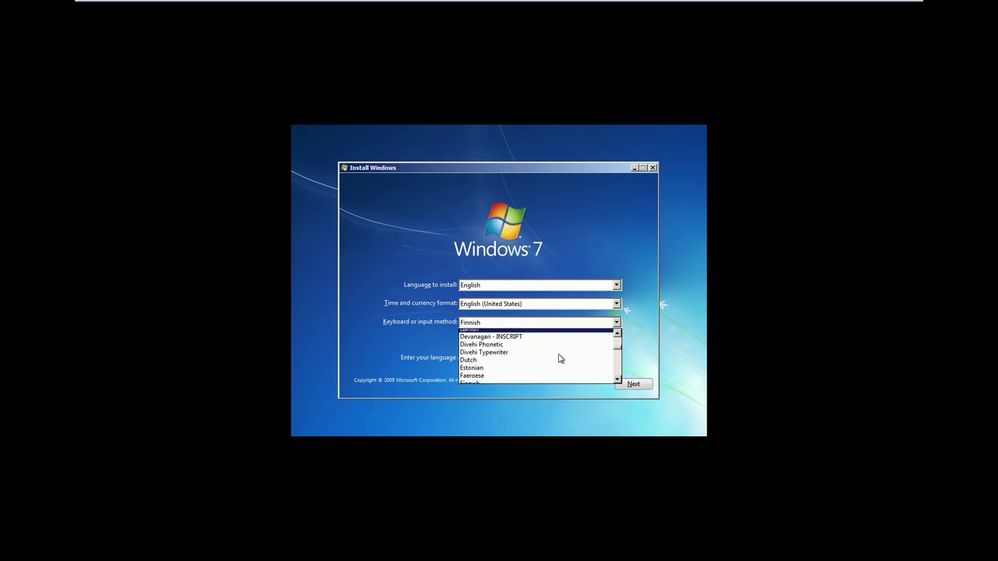
{"action": "left_click", "coordinate": [505, 341]}
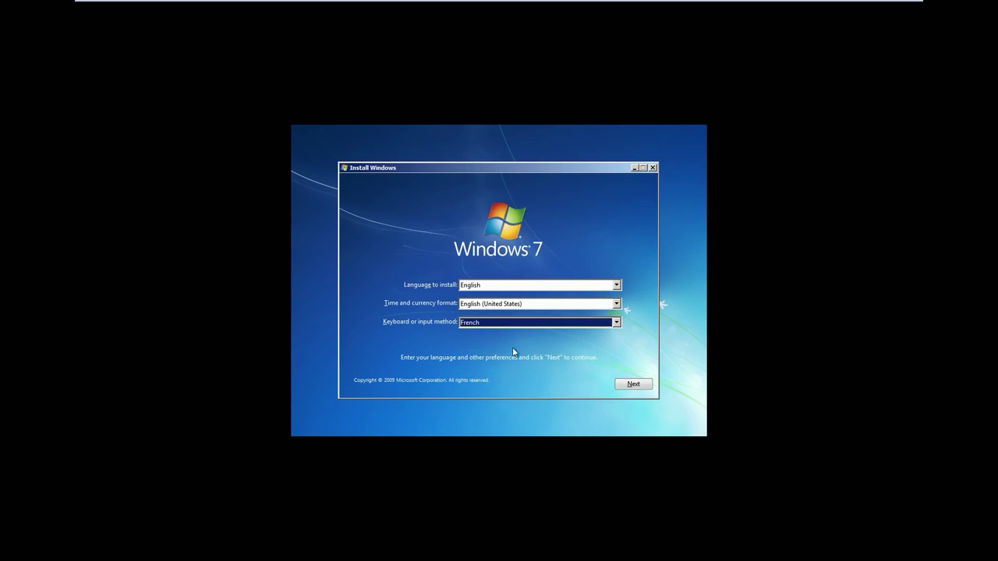
{"action": "left_click", "coordinate": [646, 388]}
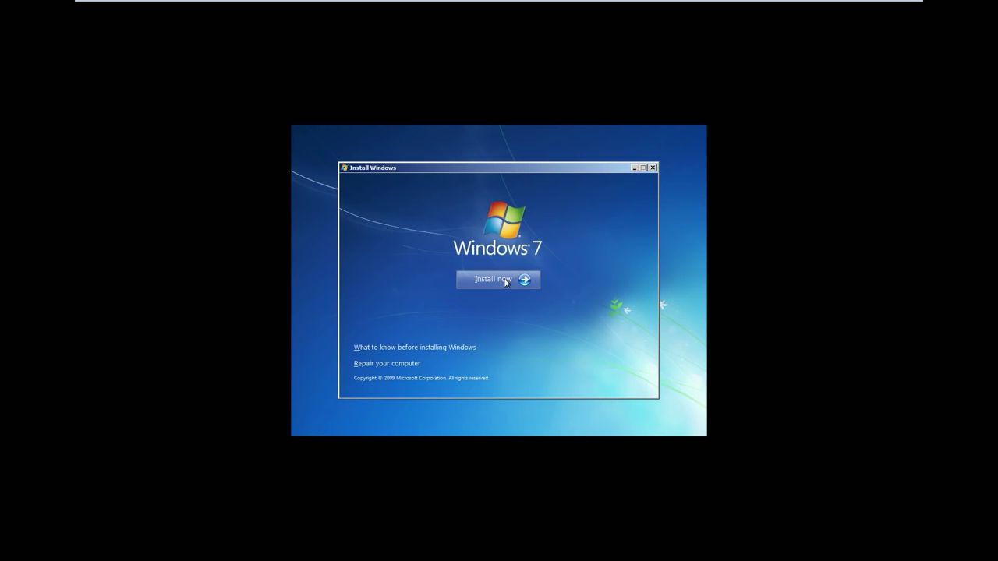
Start the Windows 7 installation and accept the license terms
{"action": "left_click", "coordinate": [531, 281]}
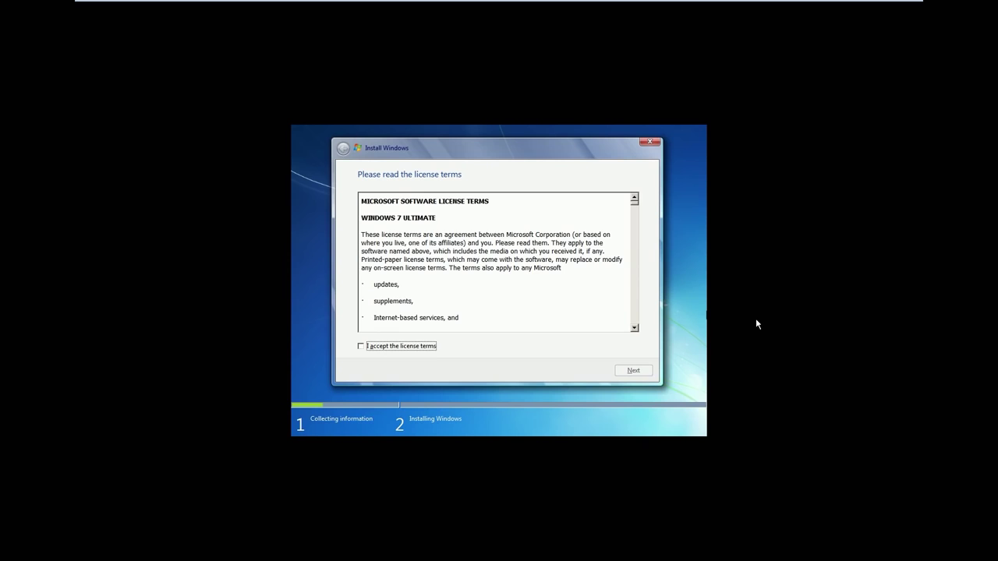
{"action": "left_click", "coordinate": [755, 318]}
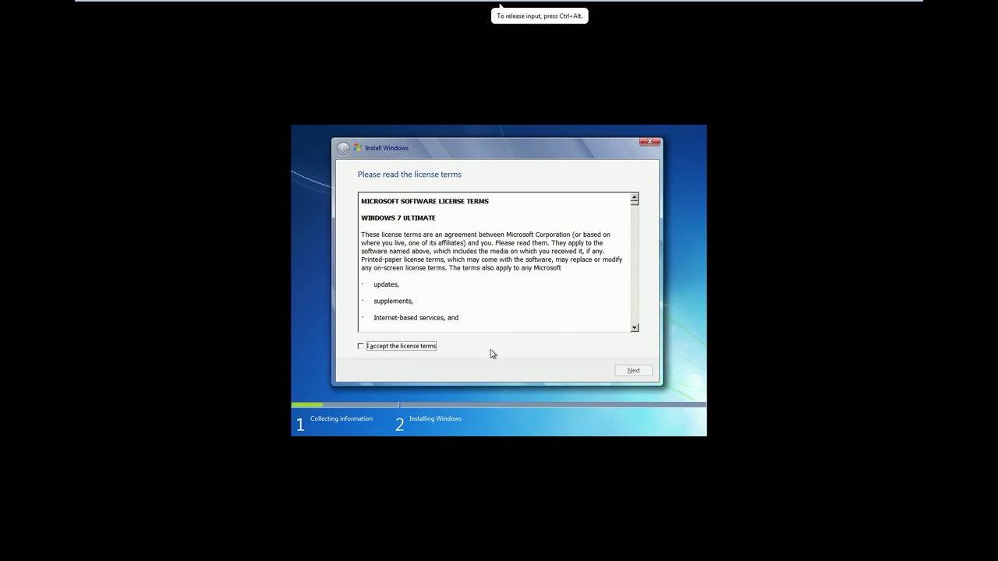
{"action": "left_click", "coordinate": [384, 347]}
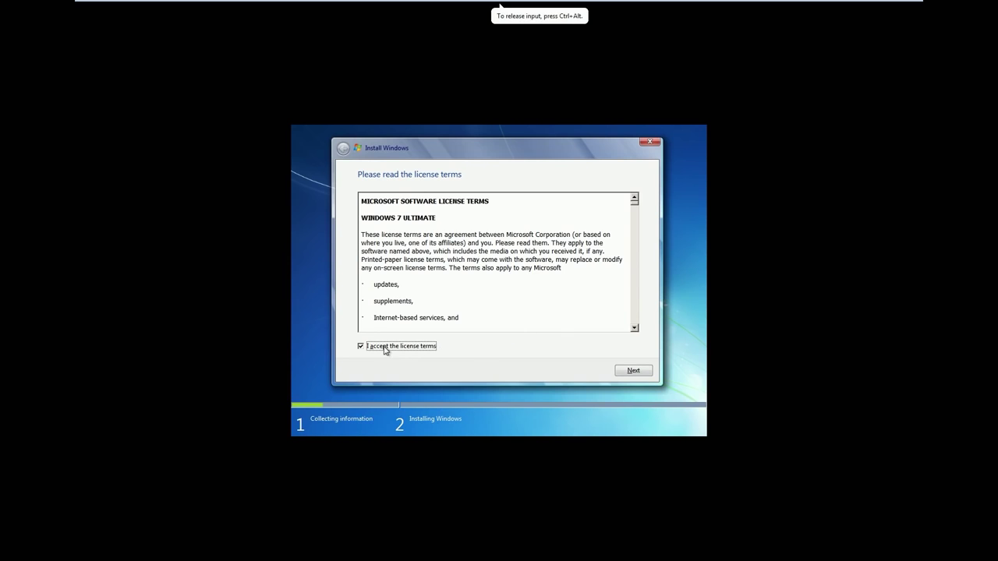
{"action": "left_click", "coordinate": [635, 371]}
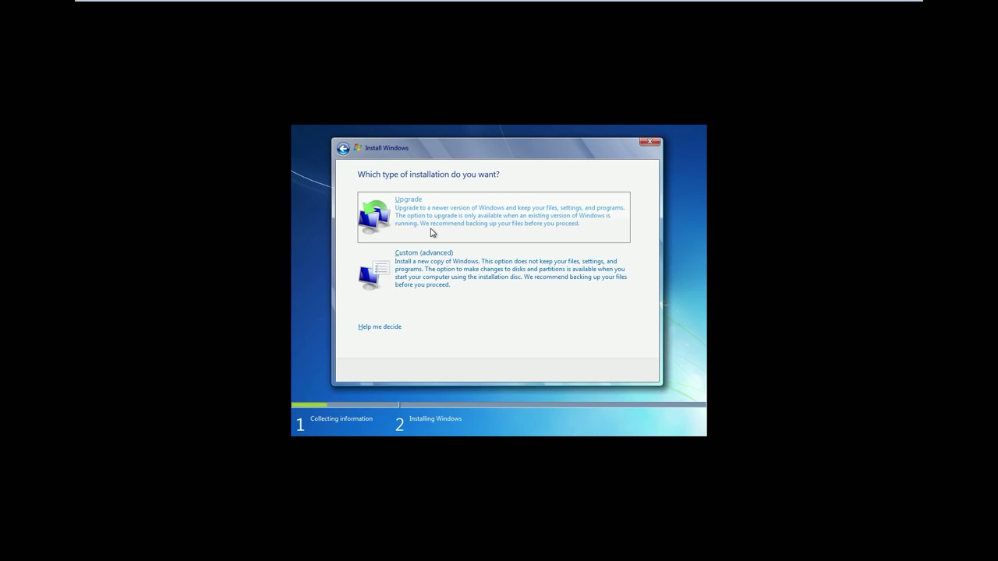
Choose the Custom (advanced) installation and create a new 15360 MB partition on Disk 0's unallocated space
{"action": "left_click", "coordinate": [484, 261]}
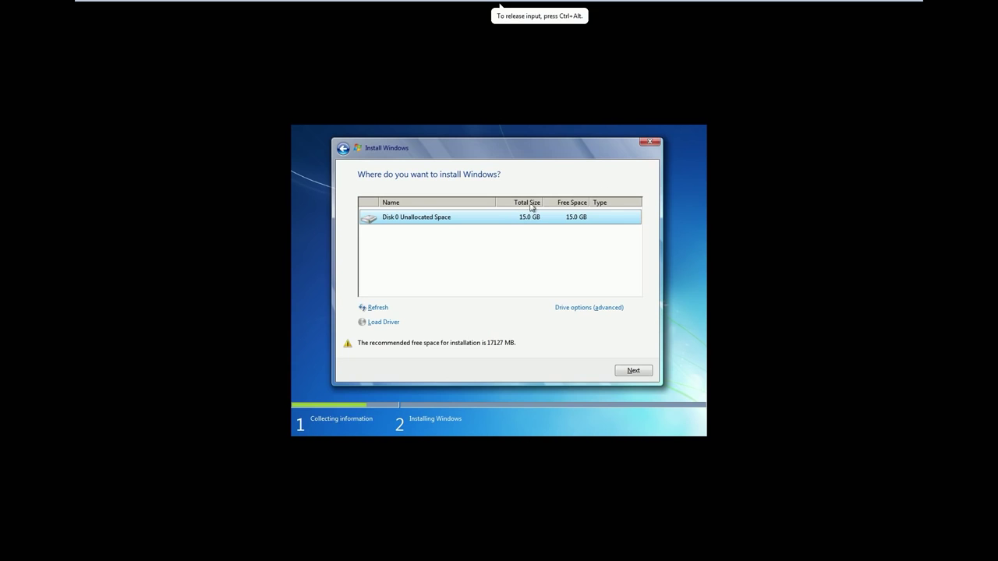
{"action": "left_click", "coordinate": [605, 308]}
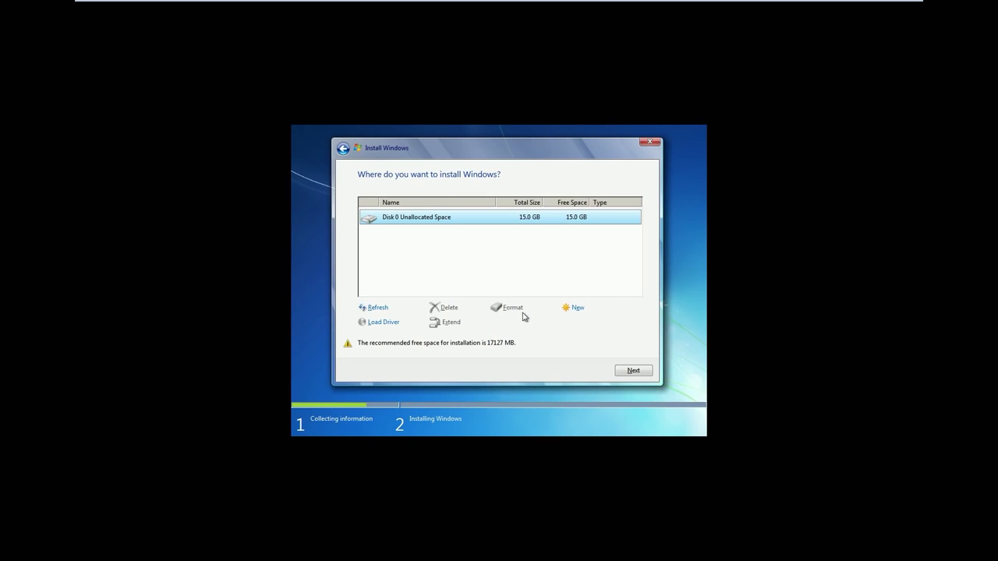
{"action": "left_click", "coordinate": [580, 312]}
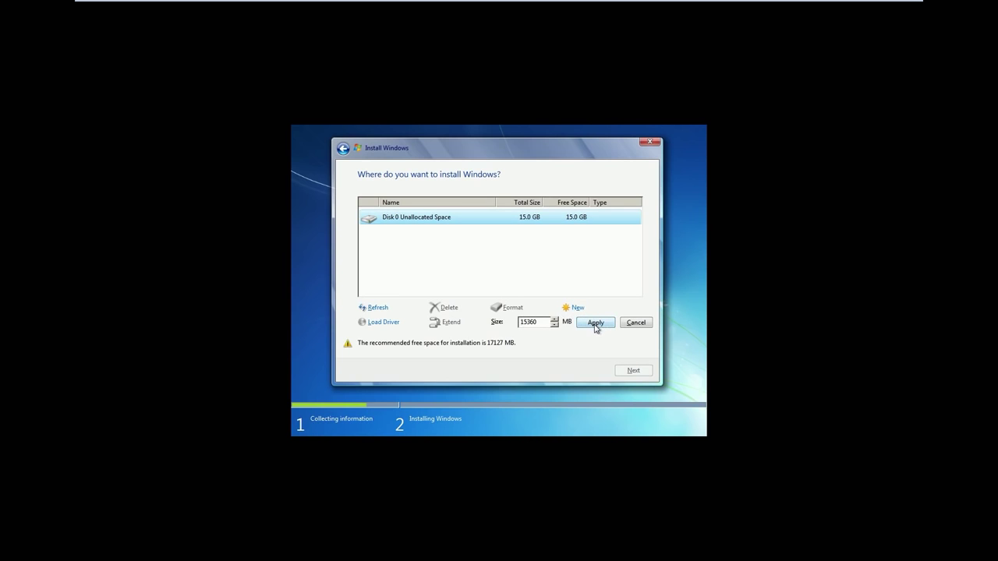
{"action": "left_click", "coordinate": [596, 326]}
{"action": "left_click", "coordinate": [569, 323]}
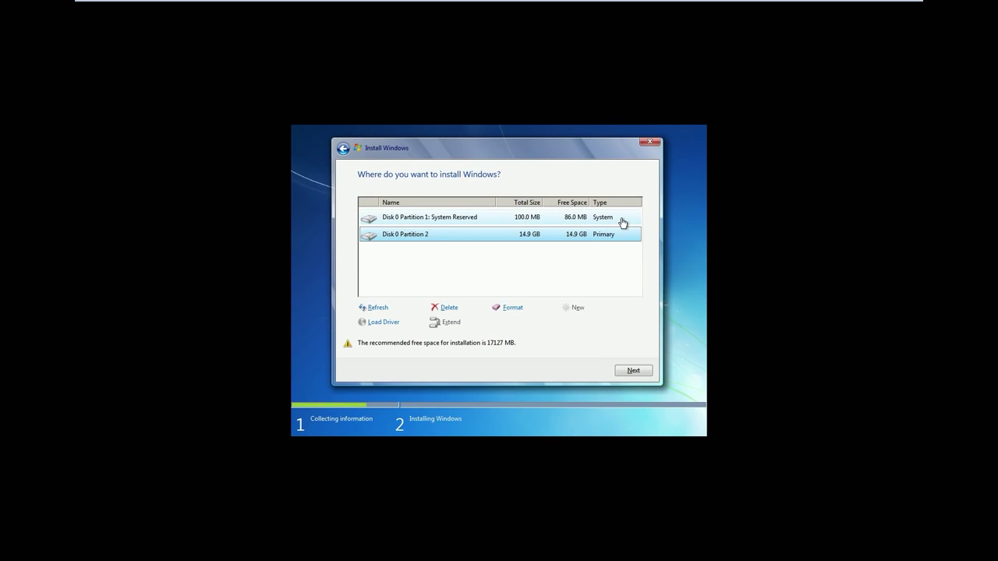
Inspect the options available for the System Reserved partition and for Partition 2 on Disk 0
{"action": "left_click", "coordinate": [466, 220]}
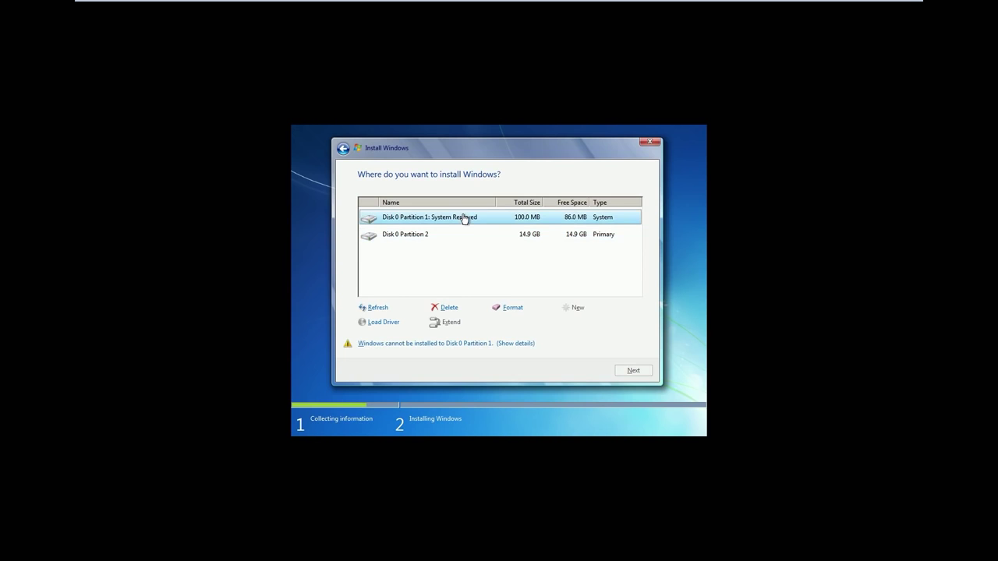
{"action": "left_click", "coordinate": [547, 239]}
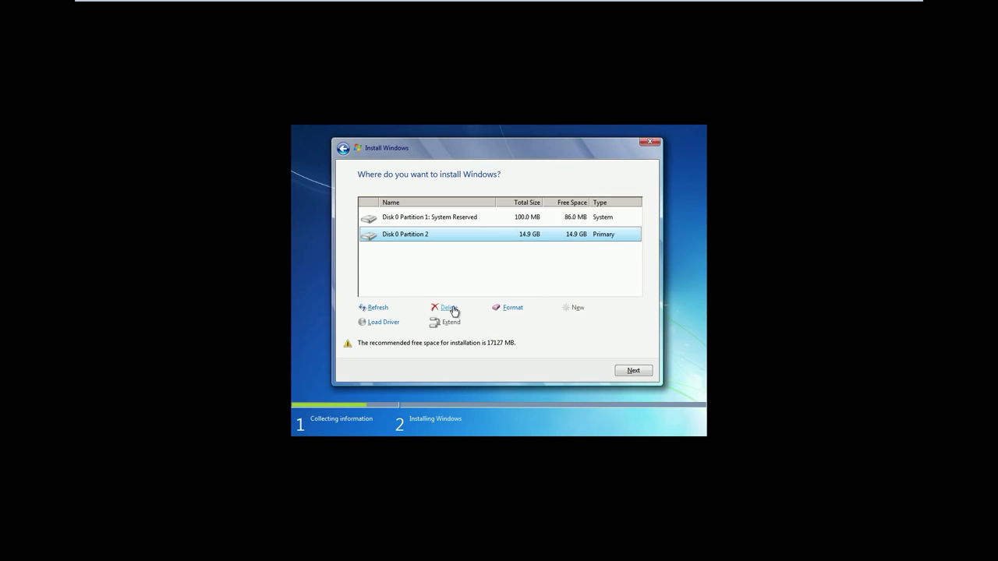
{"action": "left_click", "coordinate": [545, 219]}
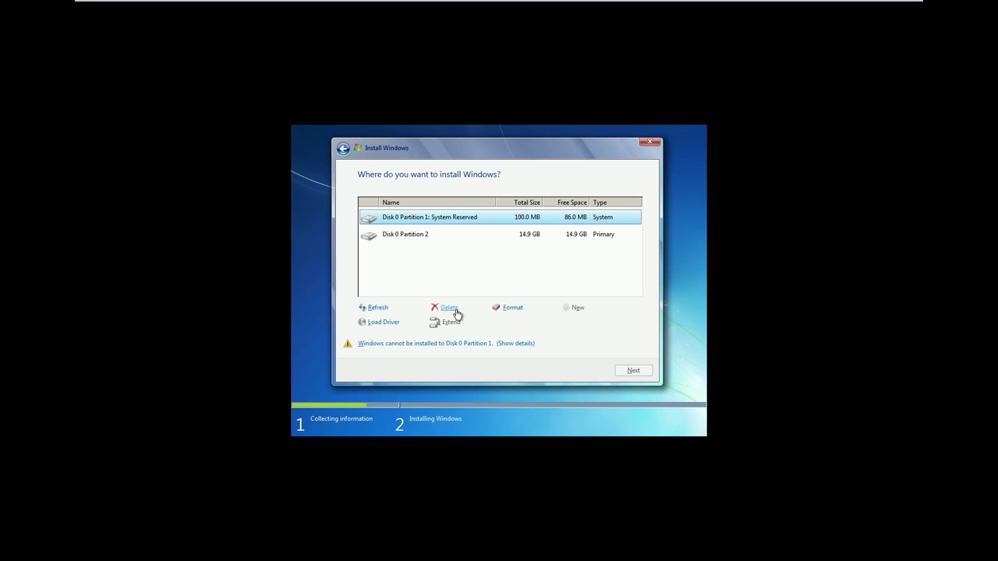
Delete the System Reserved partition and Partition 2 on Disk 0, and start installing Windows on the unallocated space
{"action": "left_click", "coordinate": [457, 314]}
{"action": "left_click", "coordinate": [581, 328]}
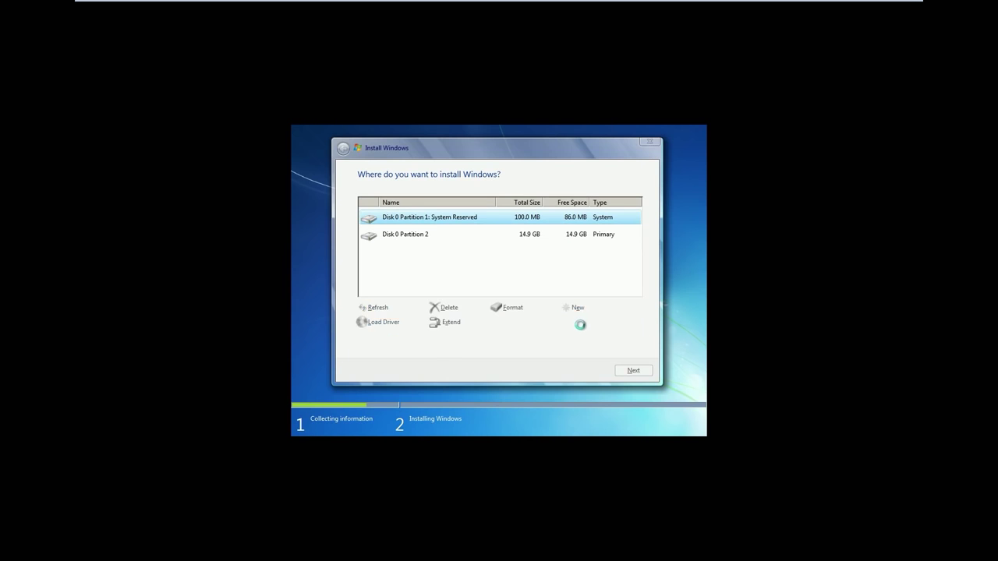
{"action": "left_click", "coordinate": [538, 236]}
{"action": "left_click", "coordinate": [451, 308]}
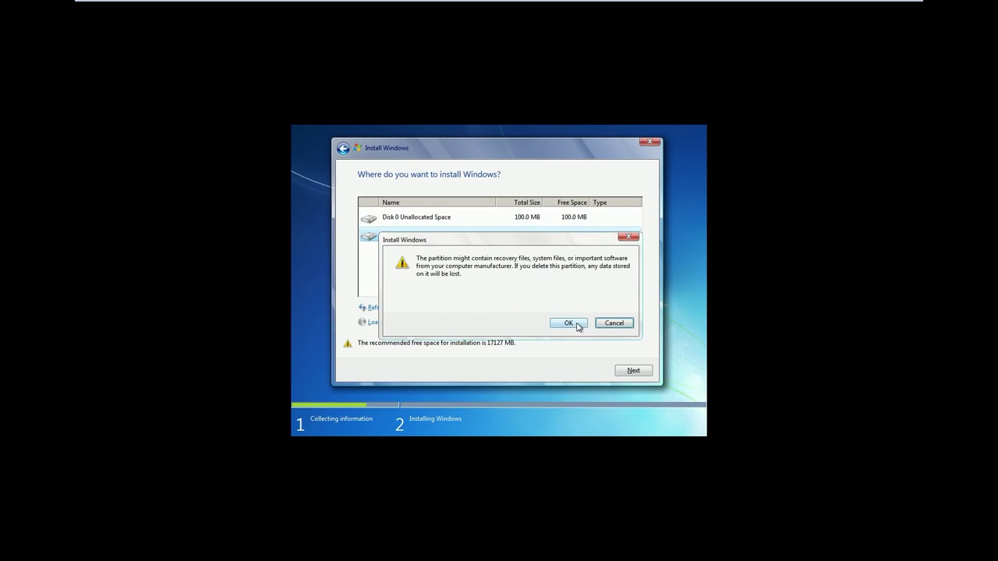
{"action": "left_click", "coordinate": [568, 322]}
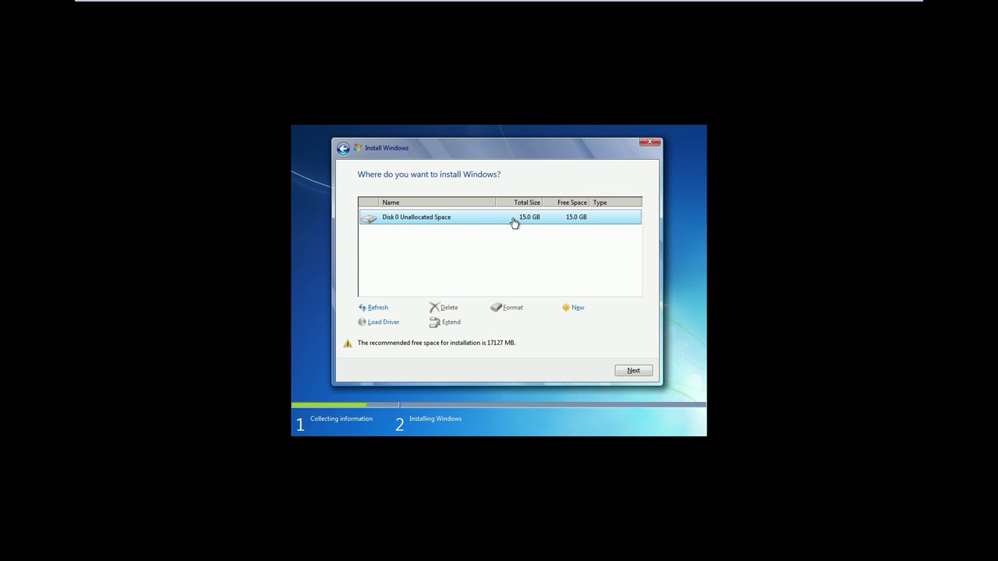
{"action": "left_click", "coordinate": [640, 372]}
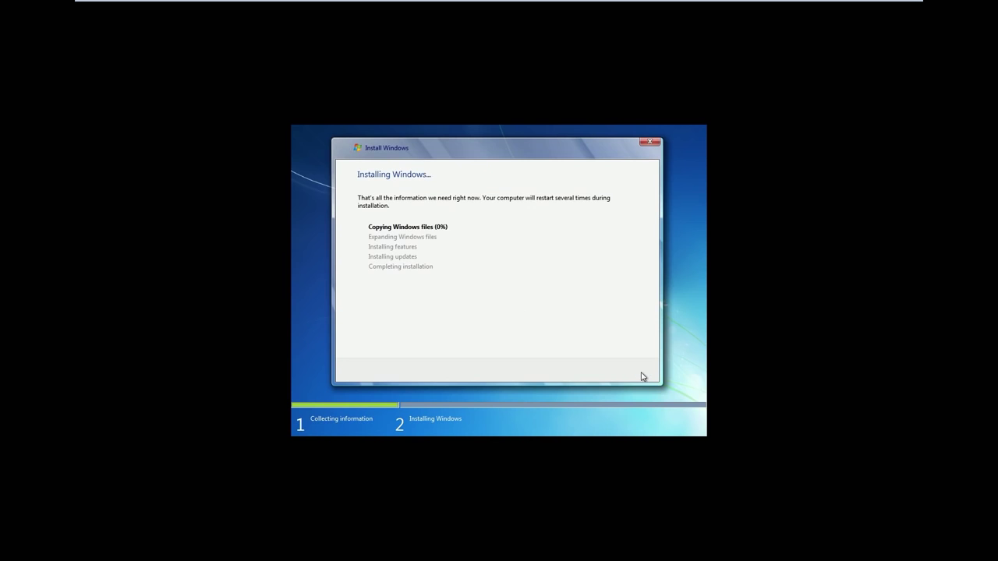
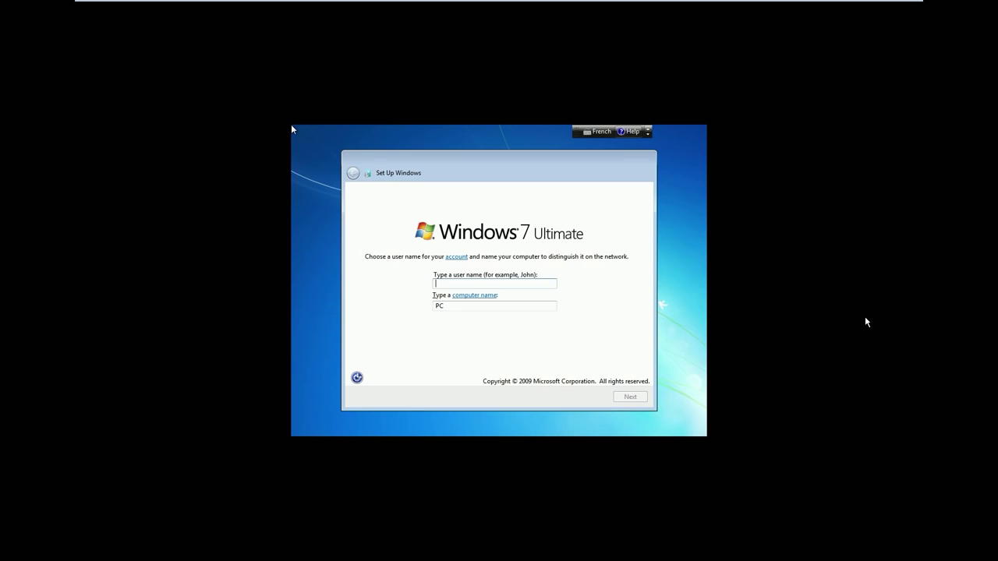
Set the user name to user with user-PC as the computer name, and continue with the account password left blank
{"action": "left_click", "coordinate": [804, 319]}
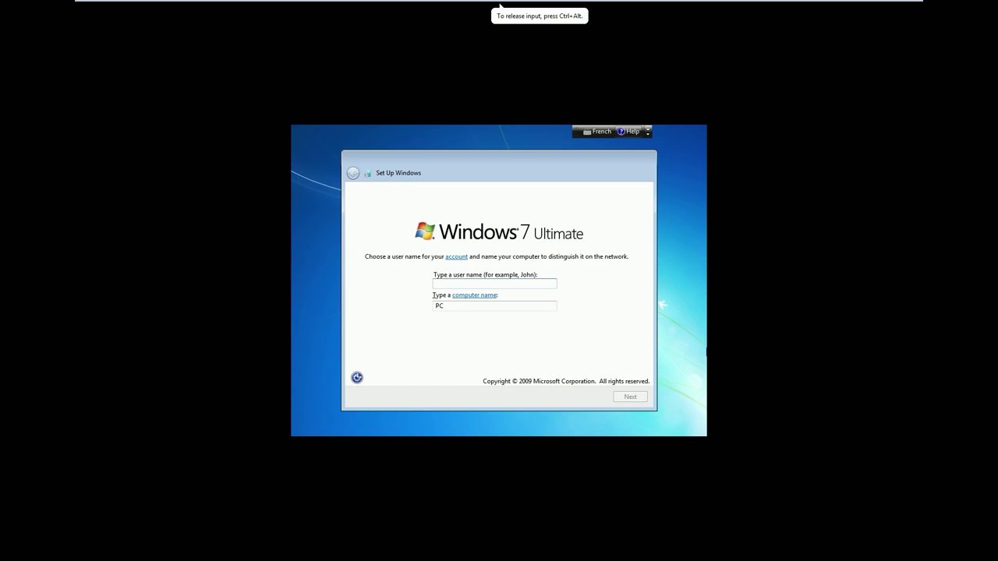
{"action": "type", "text": "user"}
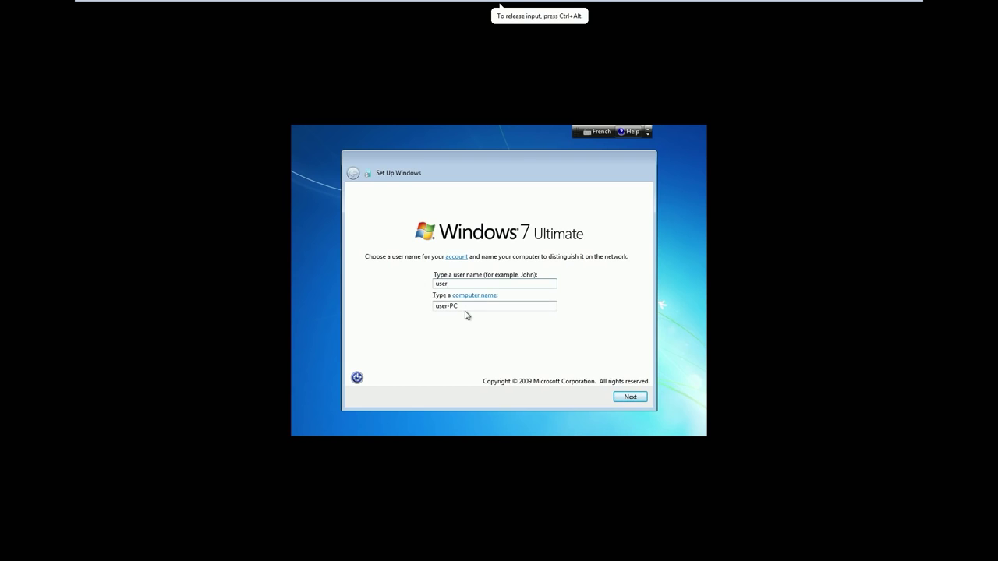
{"action": "left_click_drag", "start_coordinate": [467, 305], "coordinate": [435, 307]}
{"action": "left_click_drag", "start_coordinate": [435, 307], "coordinate": [489, 307]}
{"action": "left_click", "coordinate": [490, 307]}
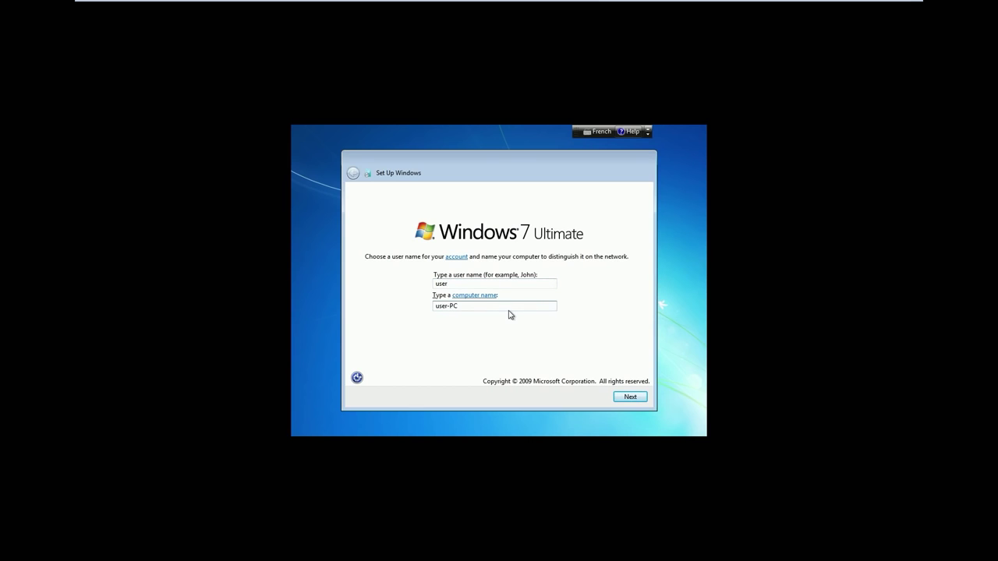
{"action": "left_click", "coordinate": [638, 401]}
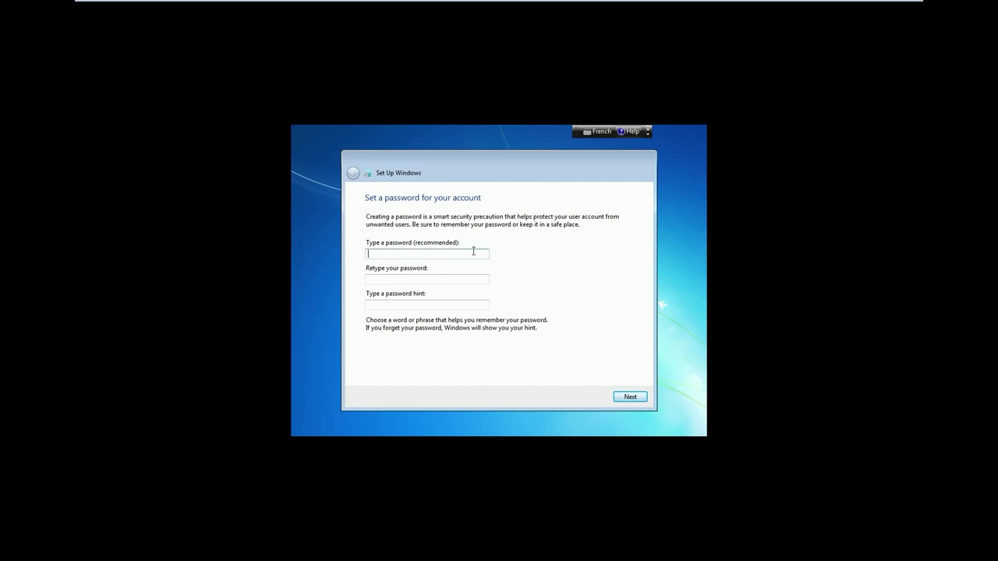
{"action": "left_click", "coordinate": [629, 398]}
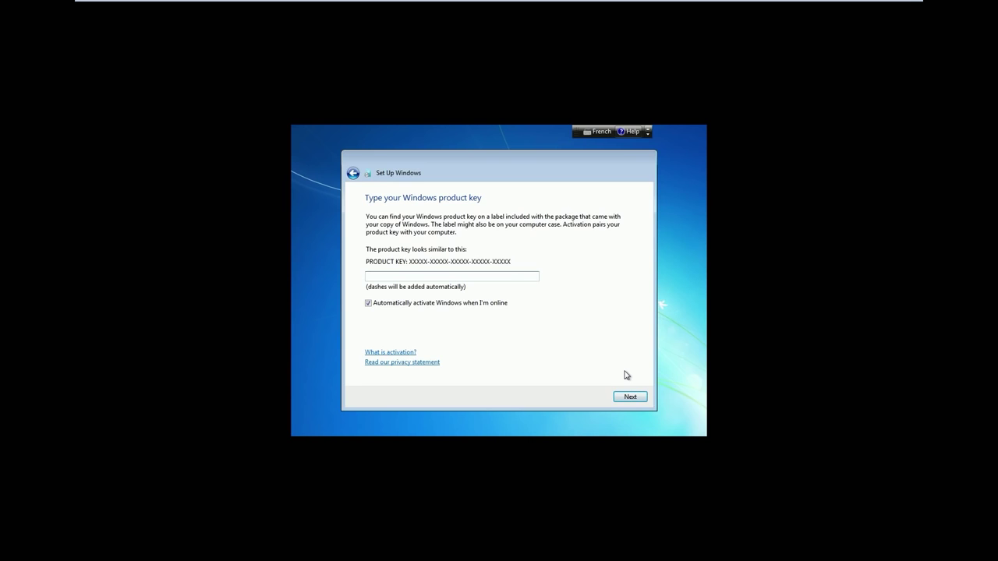
Skip the product key with automatic online activation turned off, and choose the recommended protection and update settings
{"action": "left_click", "coordinate": [369, 304]}
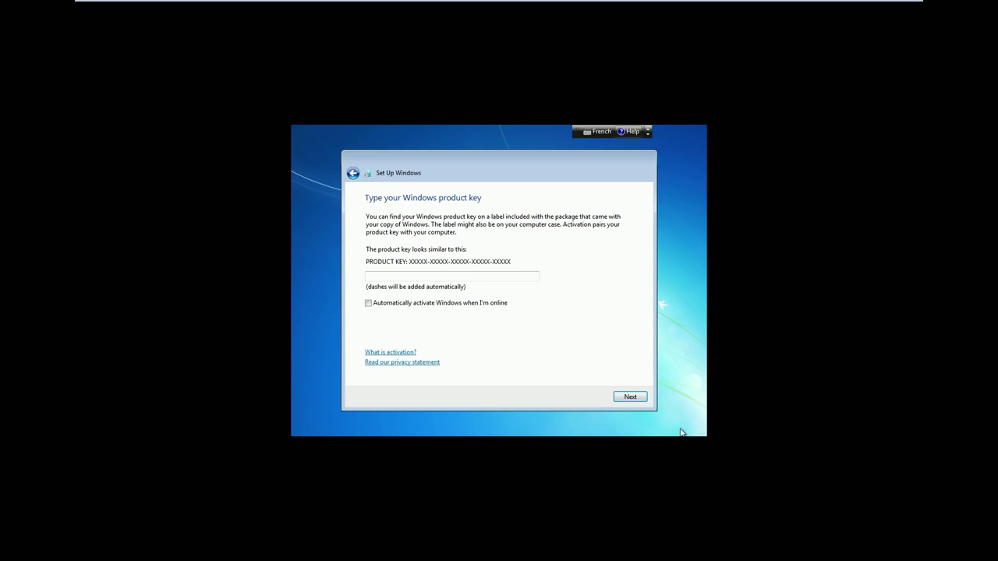
{"action": "left_click", "coordinate": [631, 397]}
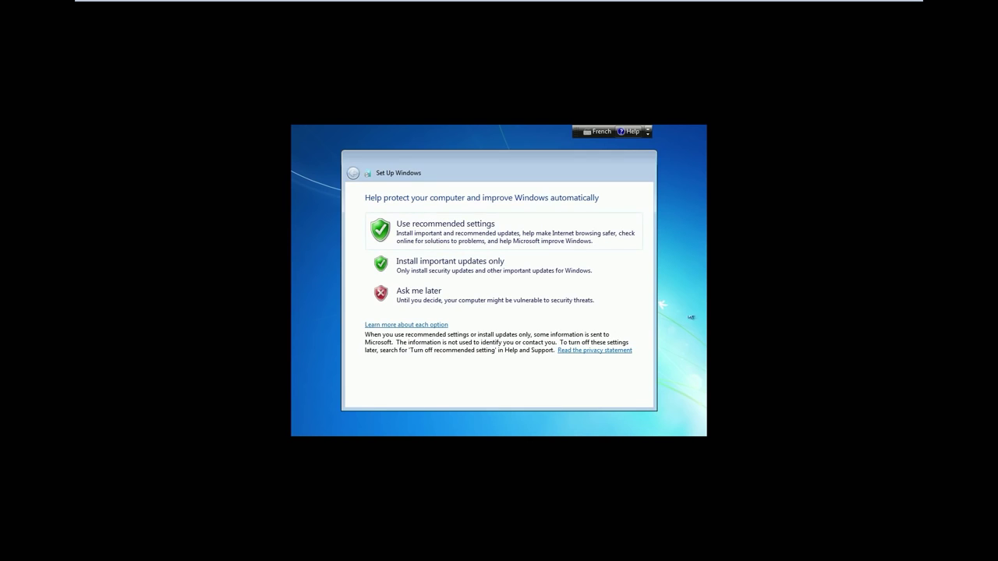
{"action": "left_click", "coordinate": [464, 235]}
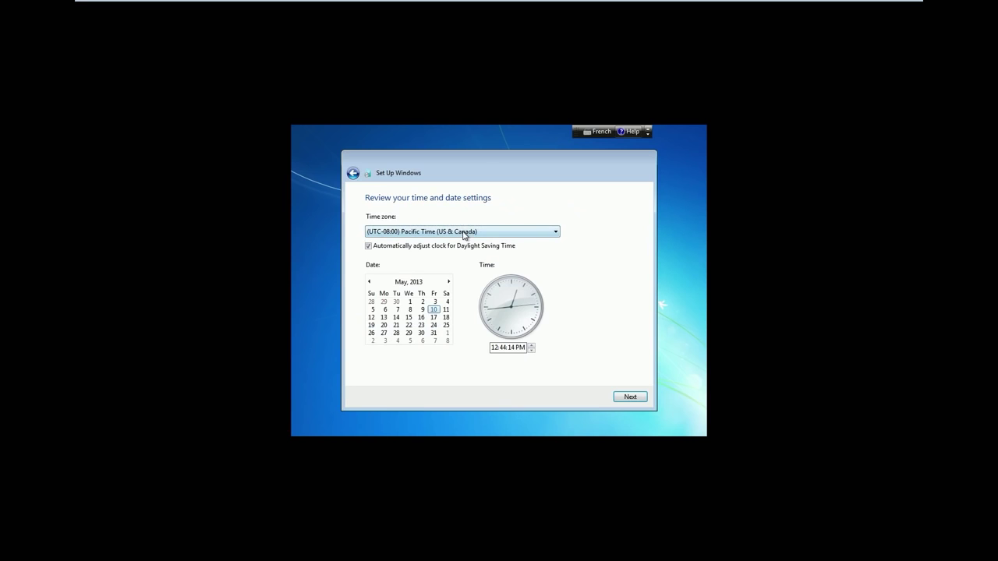
Review the available time zones, keep (UTC-08:00) Pacific Time (US & Canada), and set the computer's location to Home network
{"action": "left_click", "coordinate": [491, 234]}
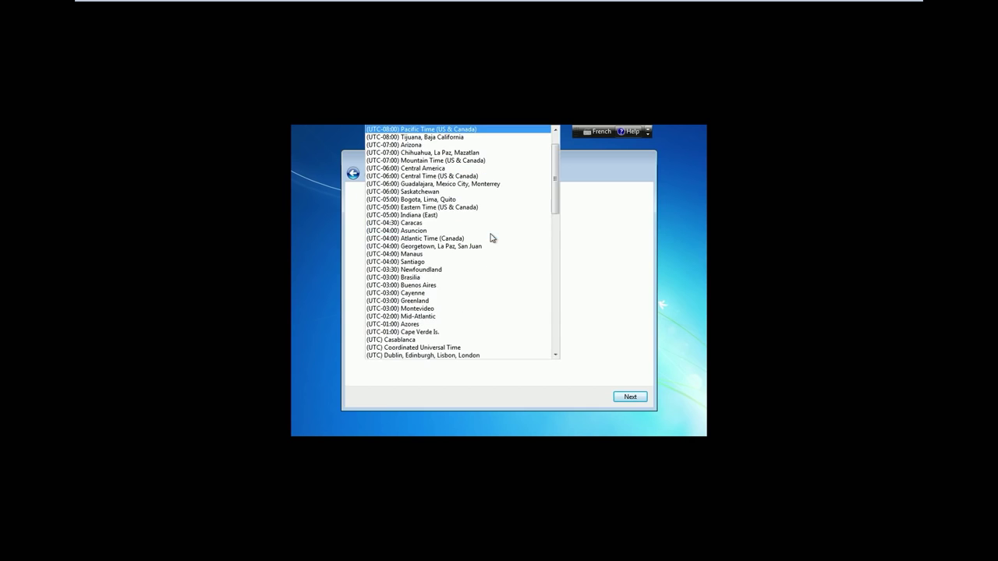
{"action": "scroll", "coordinate": [433, 272], "scroll_direction": "down", "scroll_amount": 5}
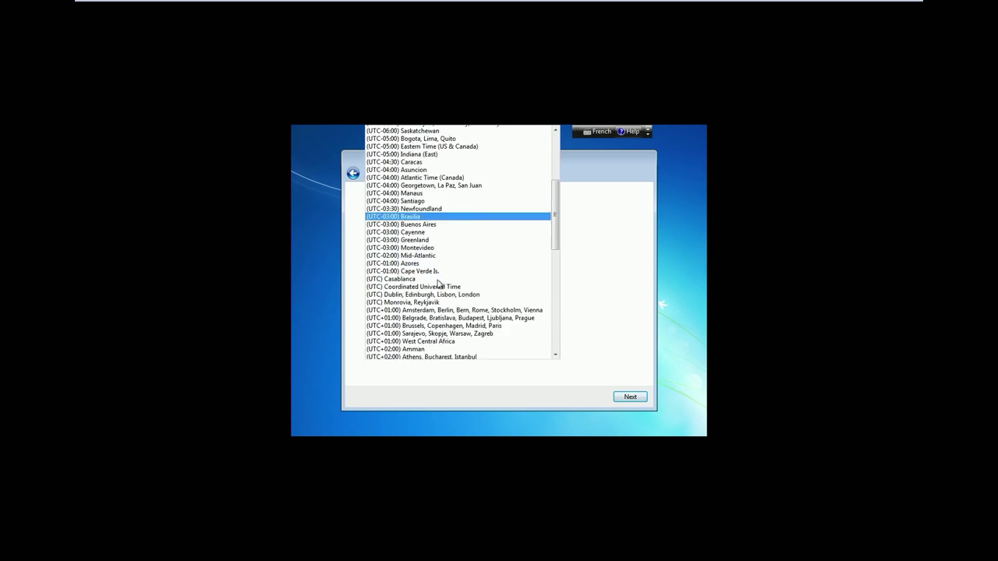
{"action": "left_click", "coordinate": [577, 262]}
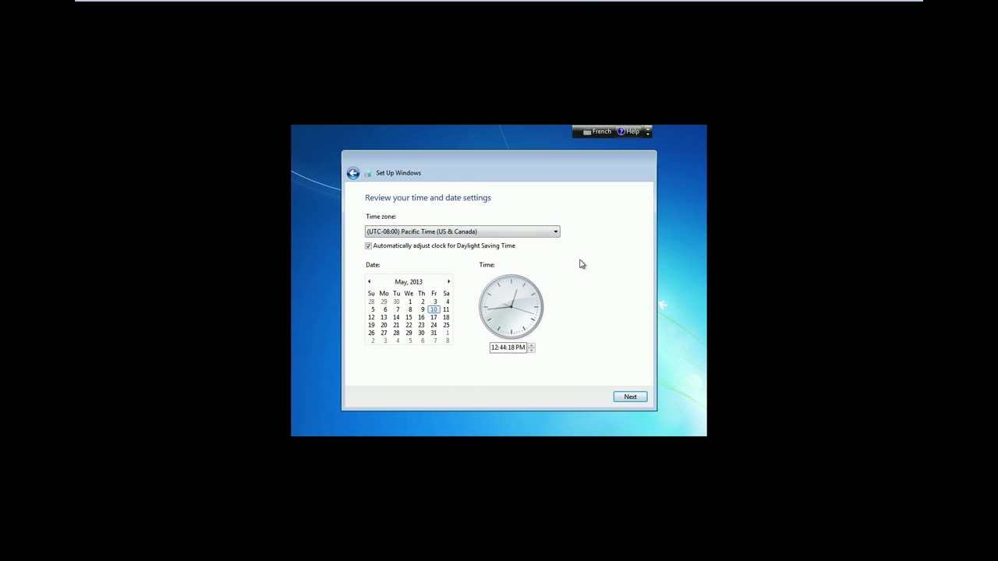
{"action": "left_click", "coordinate": [630, 396]}
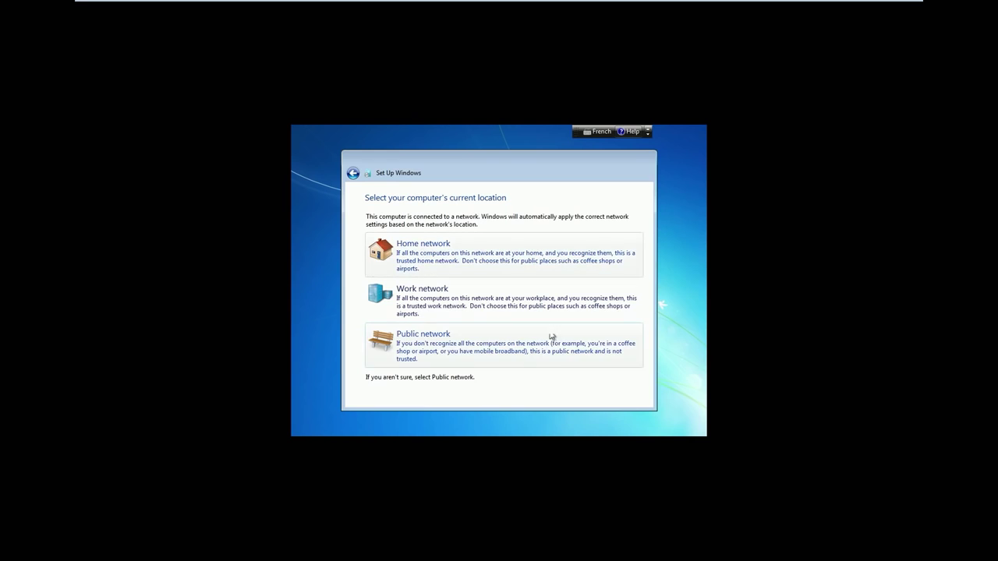
{"action": "left_click", "coordinate": [493, 260]}
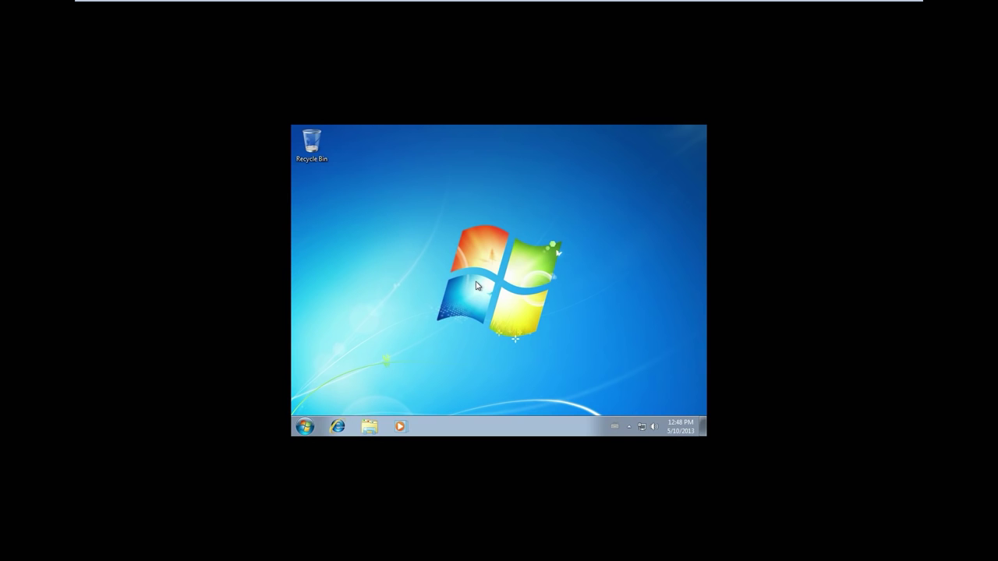
Minimize the full-screen virtual machine to return to the host desktop
{"action": "mouse_move", "coordinate": [844, 4]}
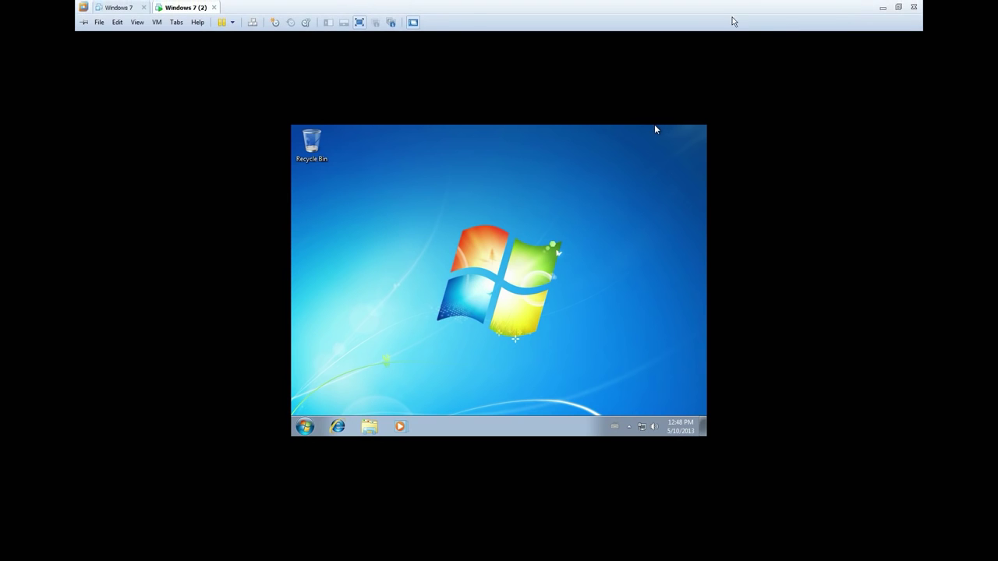
{"action": "left_click", "coordinate": [883, 11]}
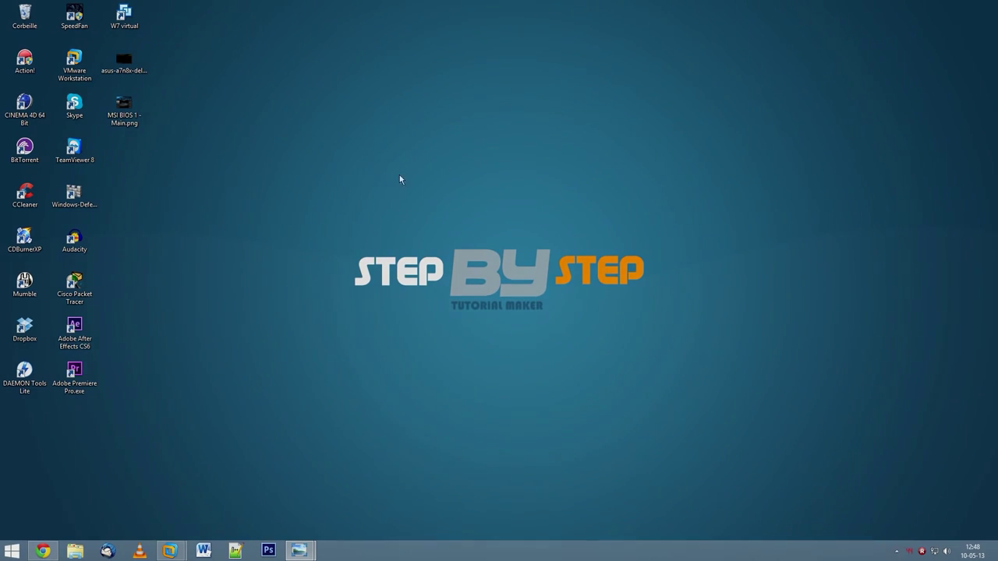